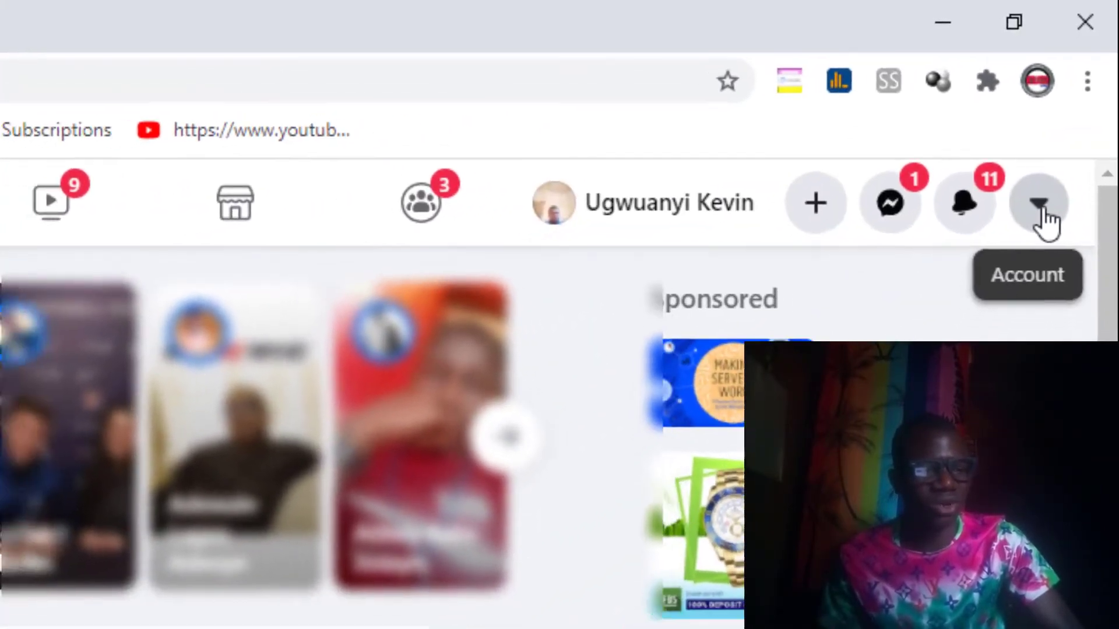
- Open Facebook's General Account Settings through the account menu's Settings & Privacy
click(1037, 220)
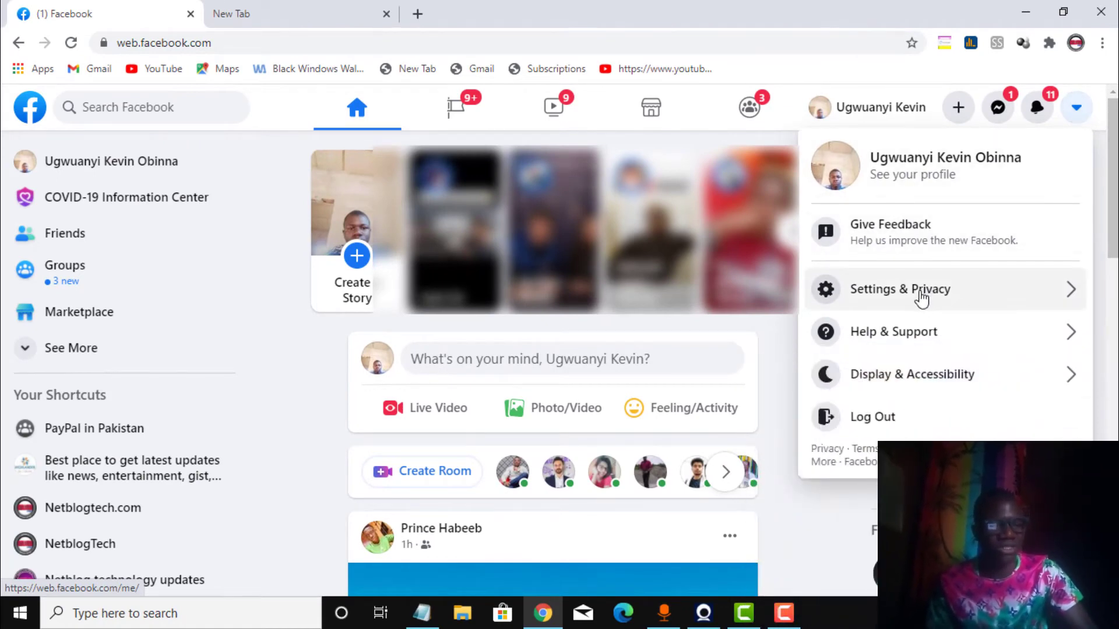
click(921, 298)
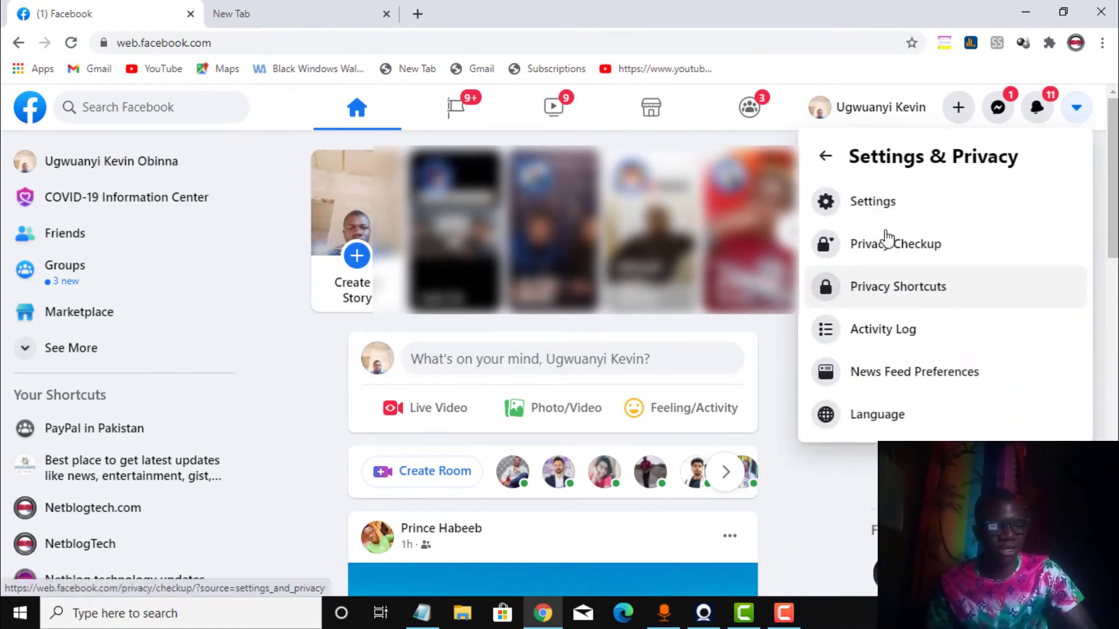
click(855, 211)
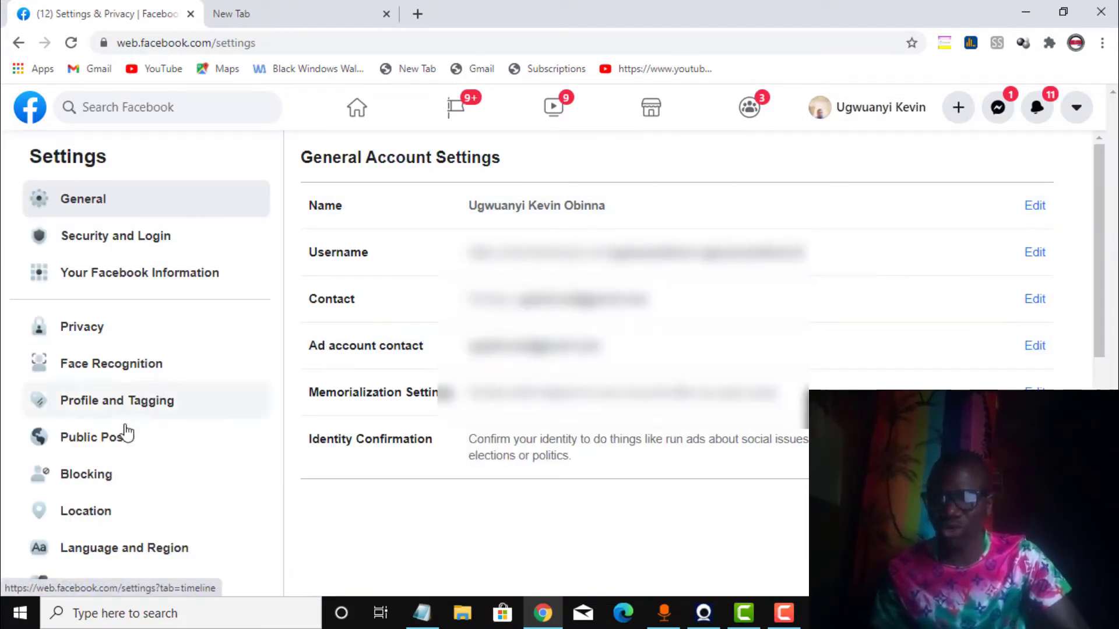
scroll(125, 436, down, 1)
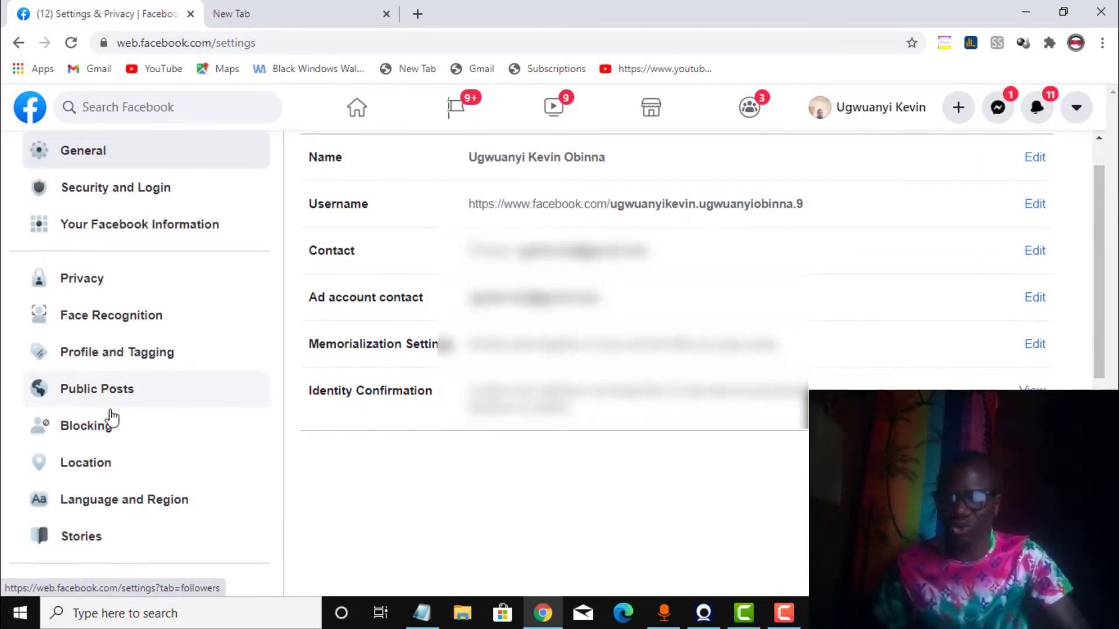
scroll(110, 417, down, 2)
scroll(109, 417, down, 2)
scroll(109, 417, down, 2)
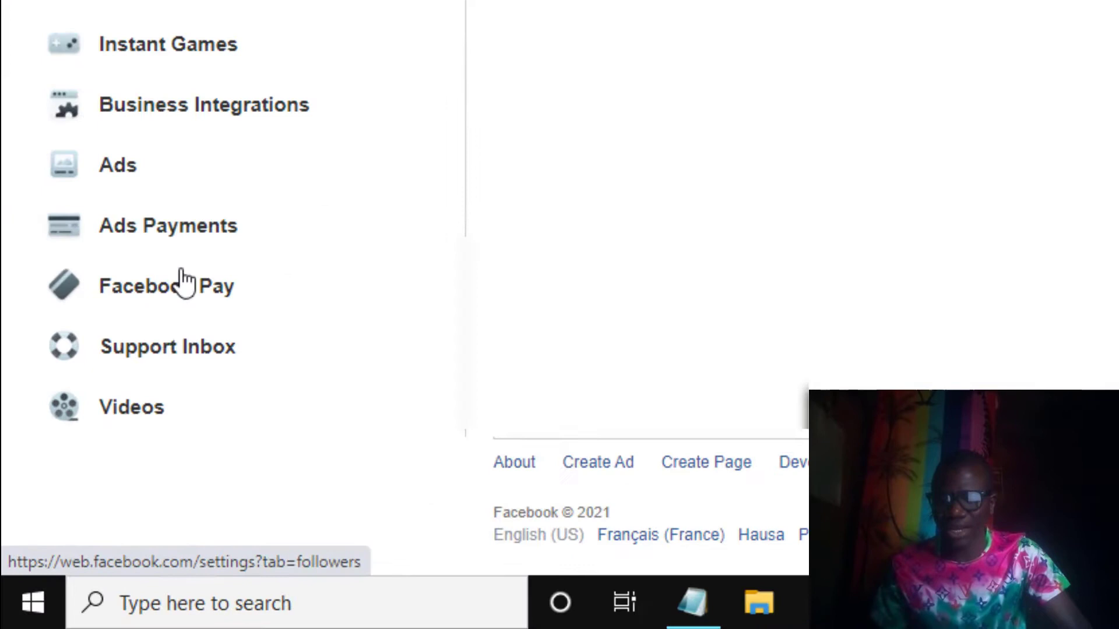
- Open Ads Payments settings and highlight the ₦367.71 available balance
click(168, 207)
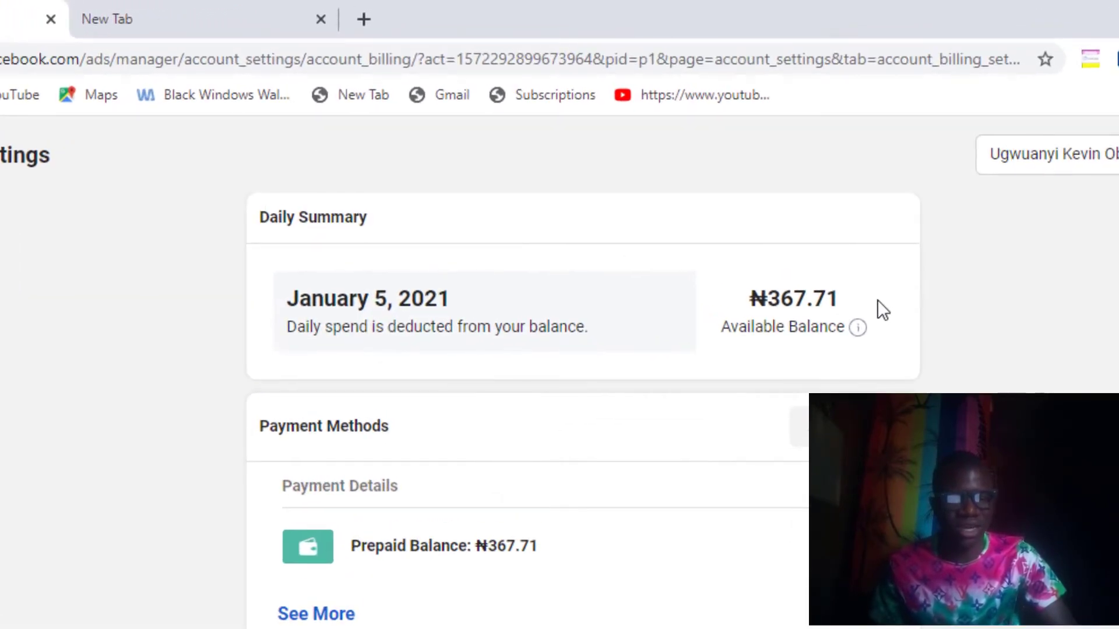
drag(854, 298, 750, 299)
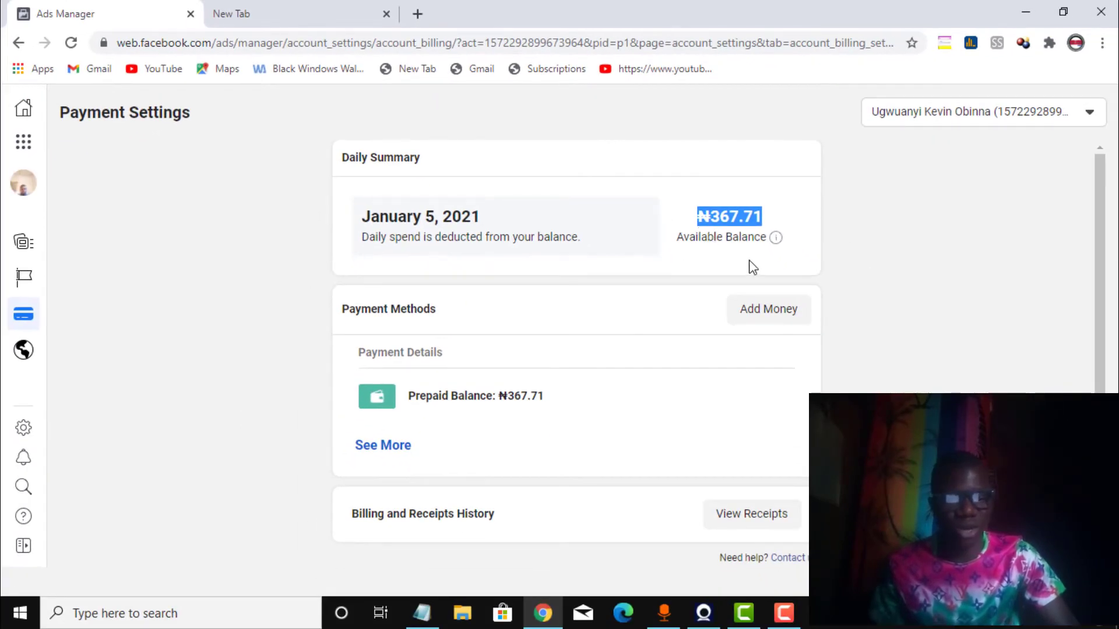
click(749, 267)
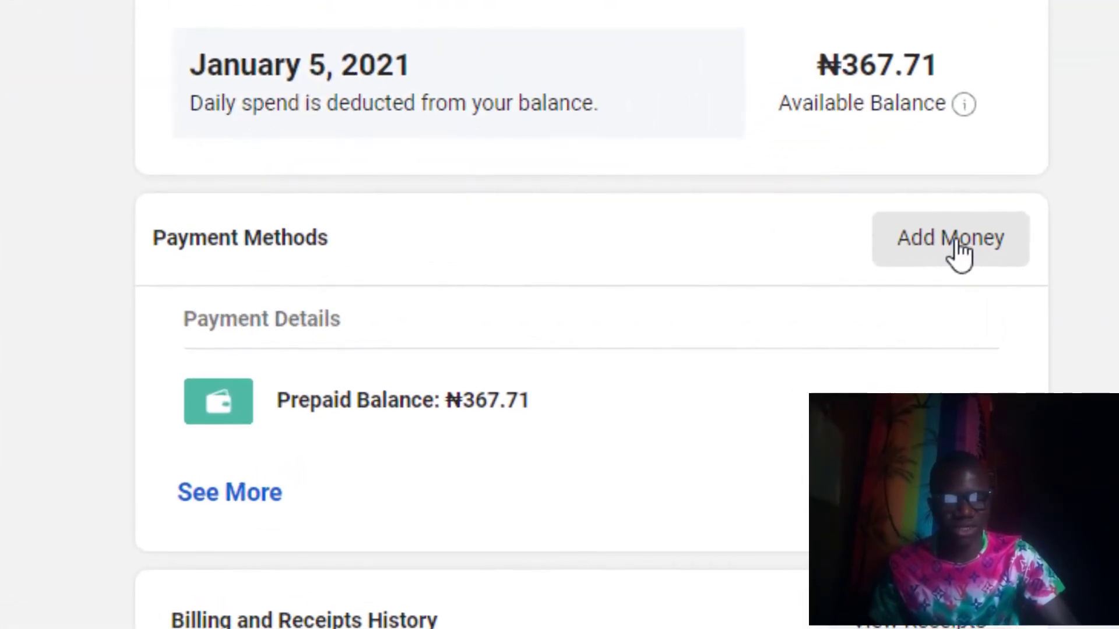
- Start a prepaid top-up of 1000, projecting a ₦1367.71 balance
click(951, 244)
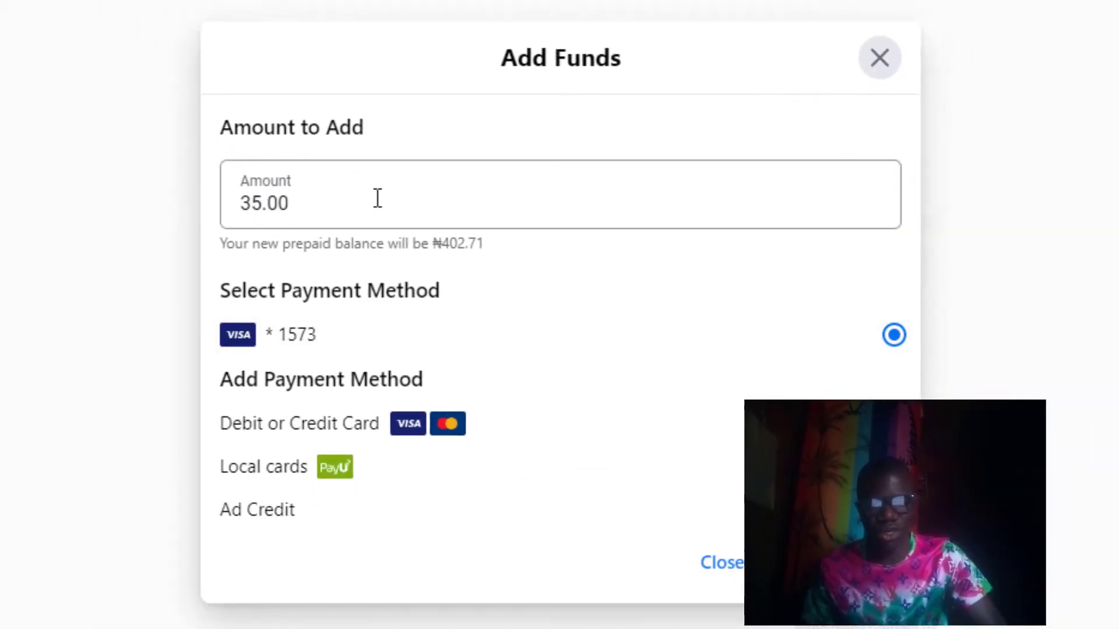
drag(377, 202, 217, 206)
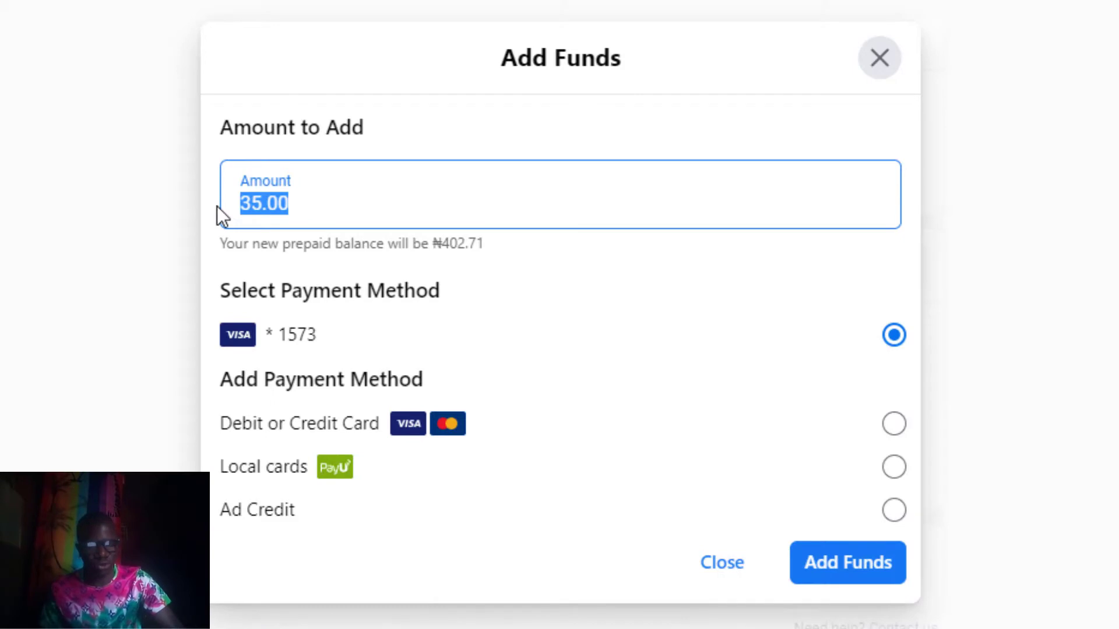
text(1)
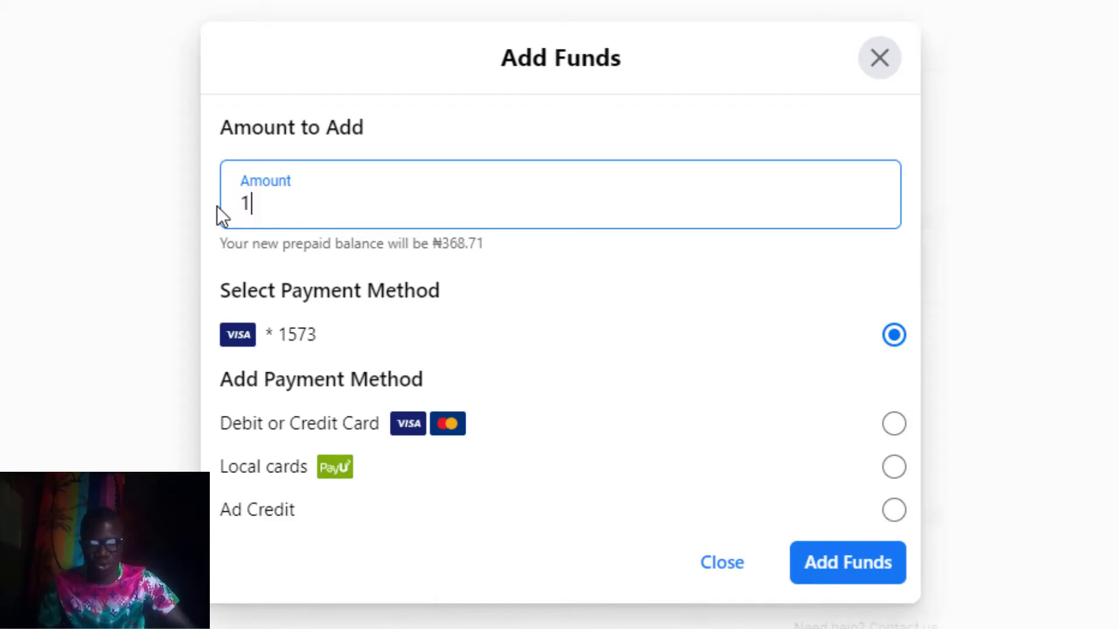
text(000)
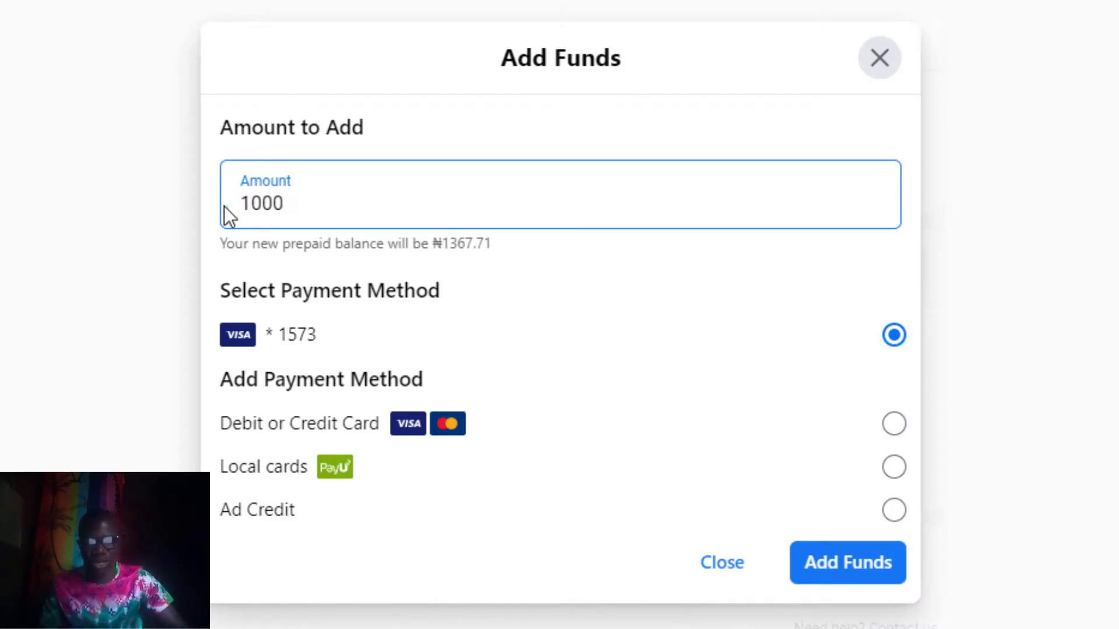
click(449, 145)
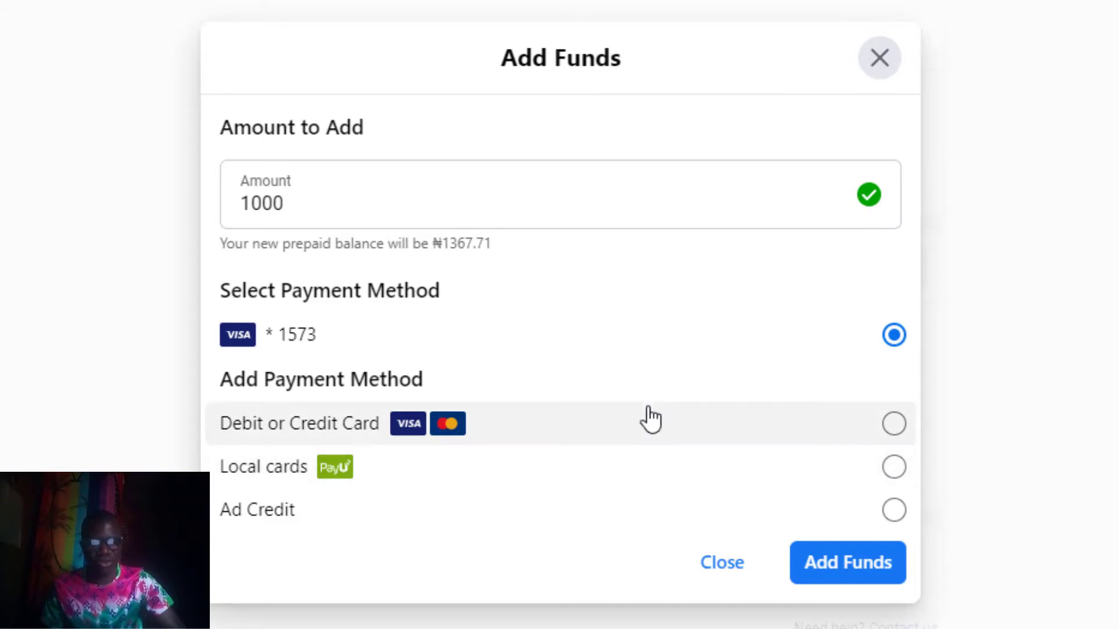
- Choose a new debit or credit card as the top-up payment method
click(652, 427)
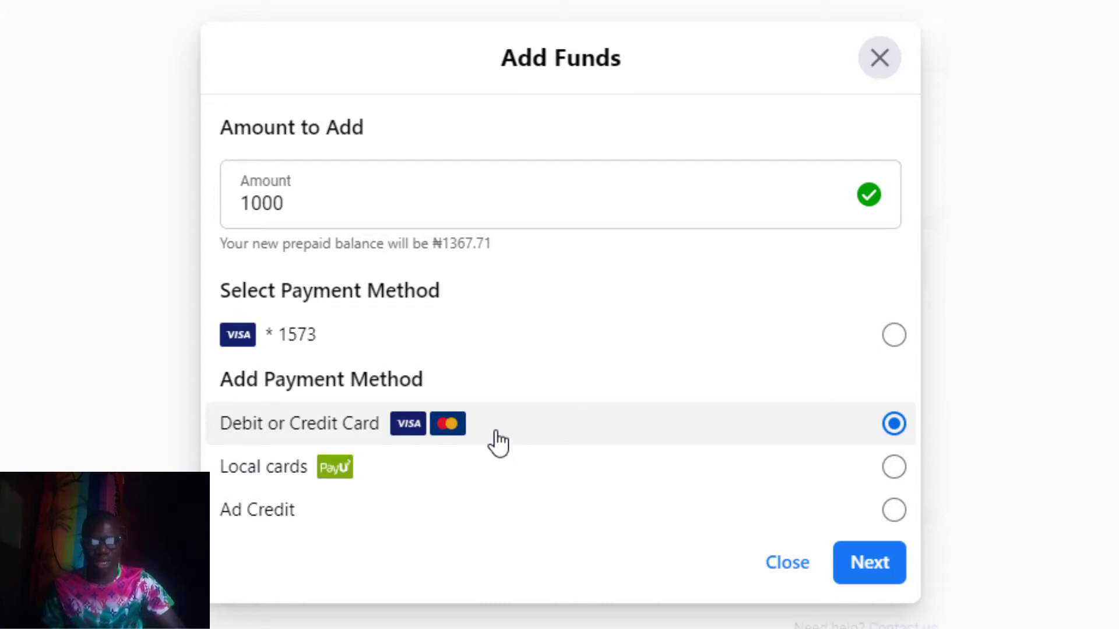
click(448, 352)
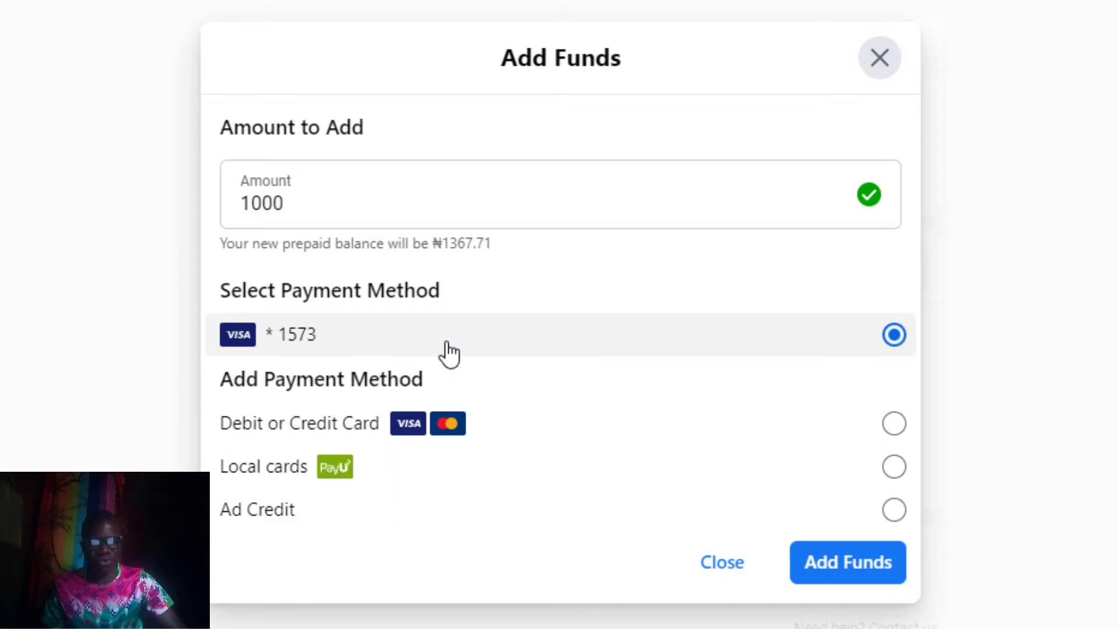
click(477, 422)
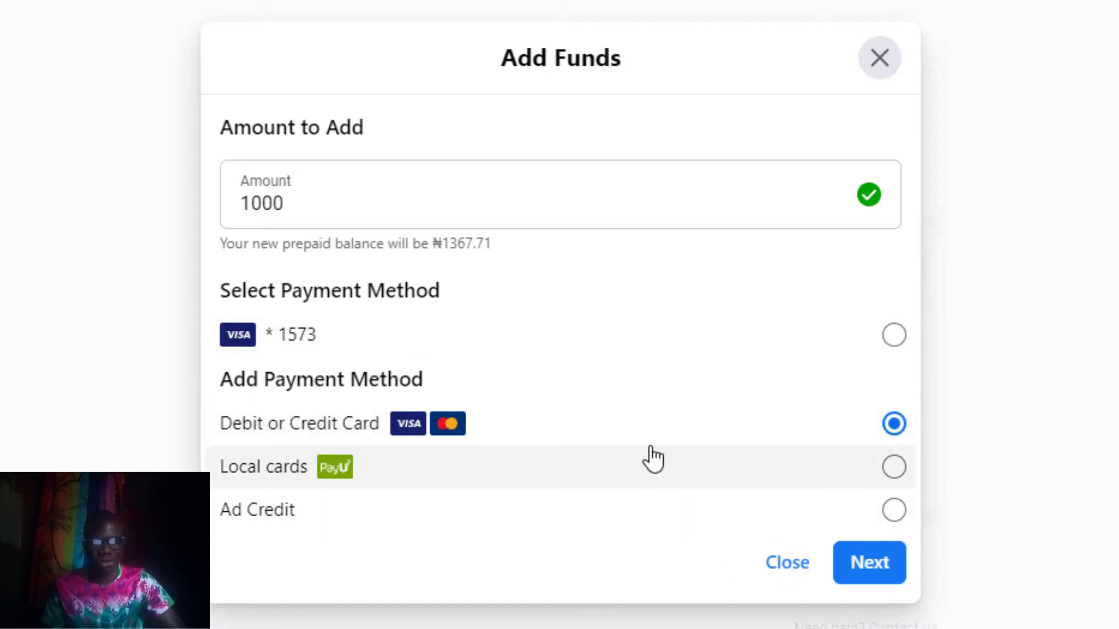
- Enter the cardholder's first and last name and paste the Mastercard number
click(875, 584)
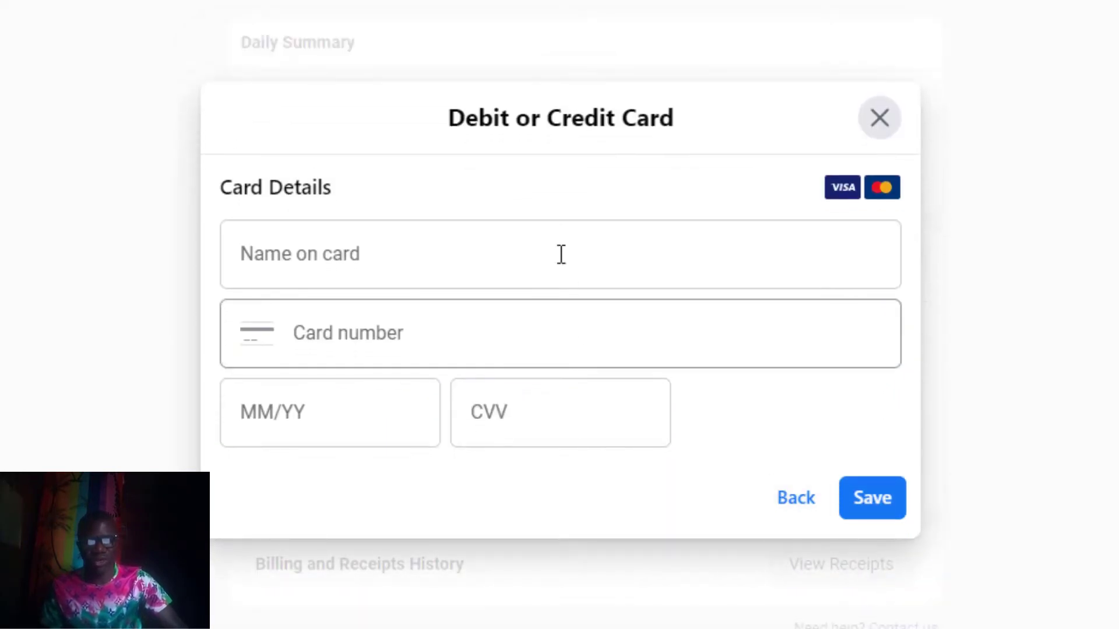
click(552, 267)
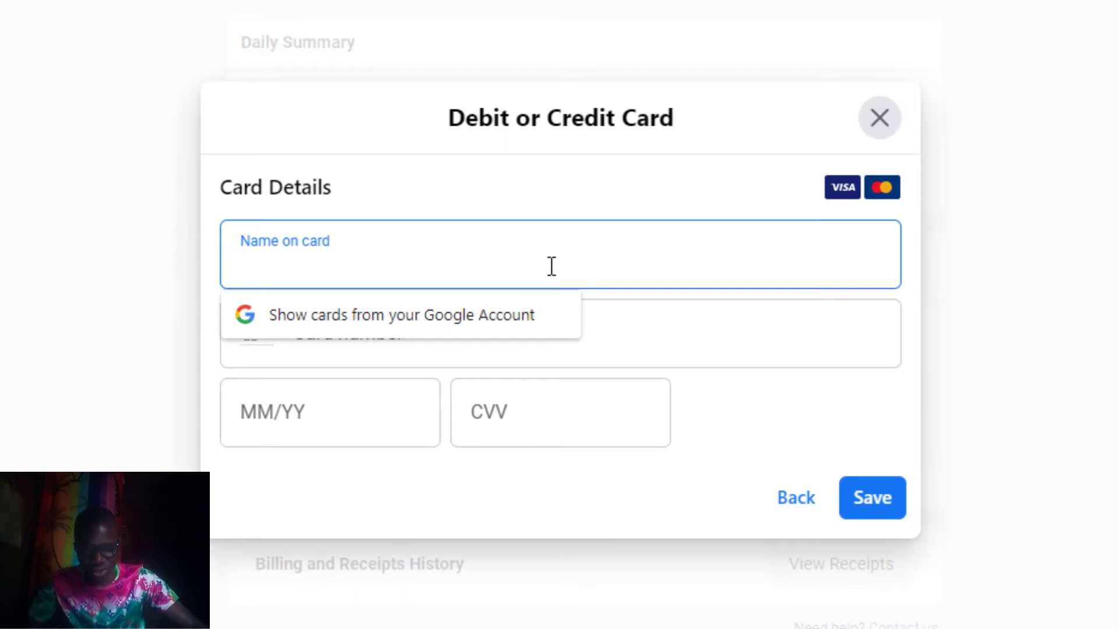
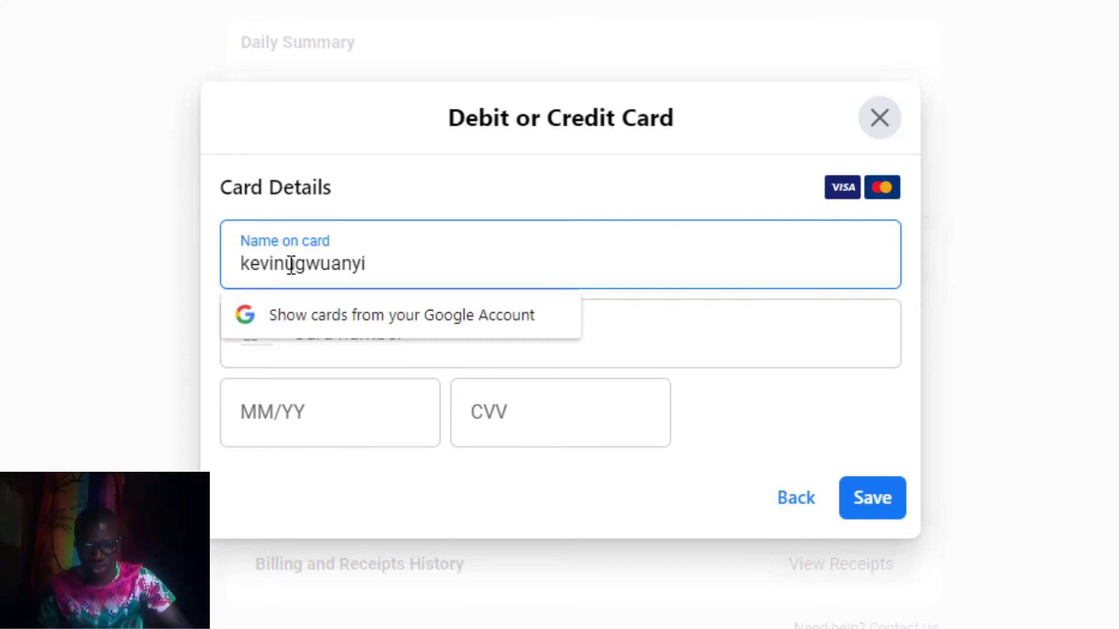
click(290, 265)
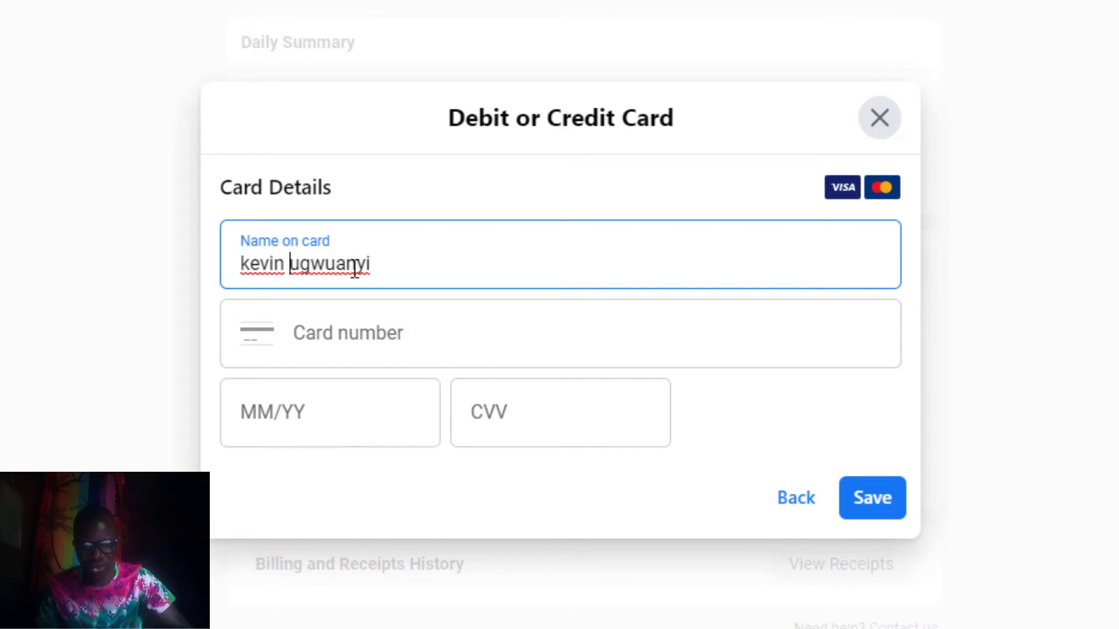
click(424, 335)
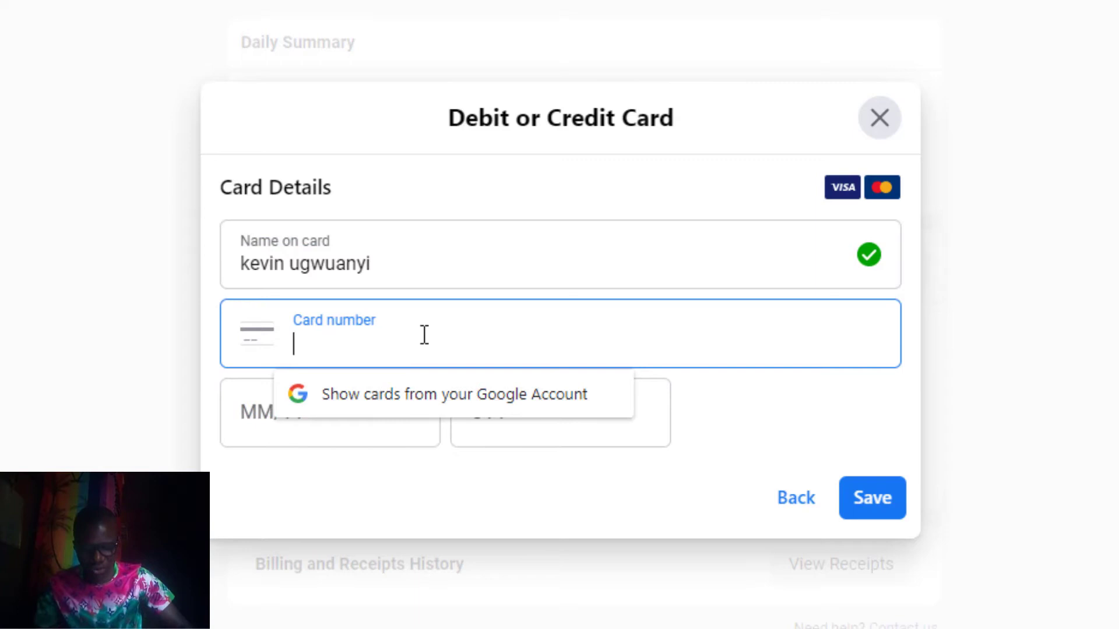
key(ctrl+v)
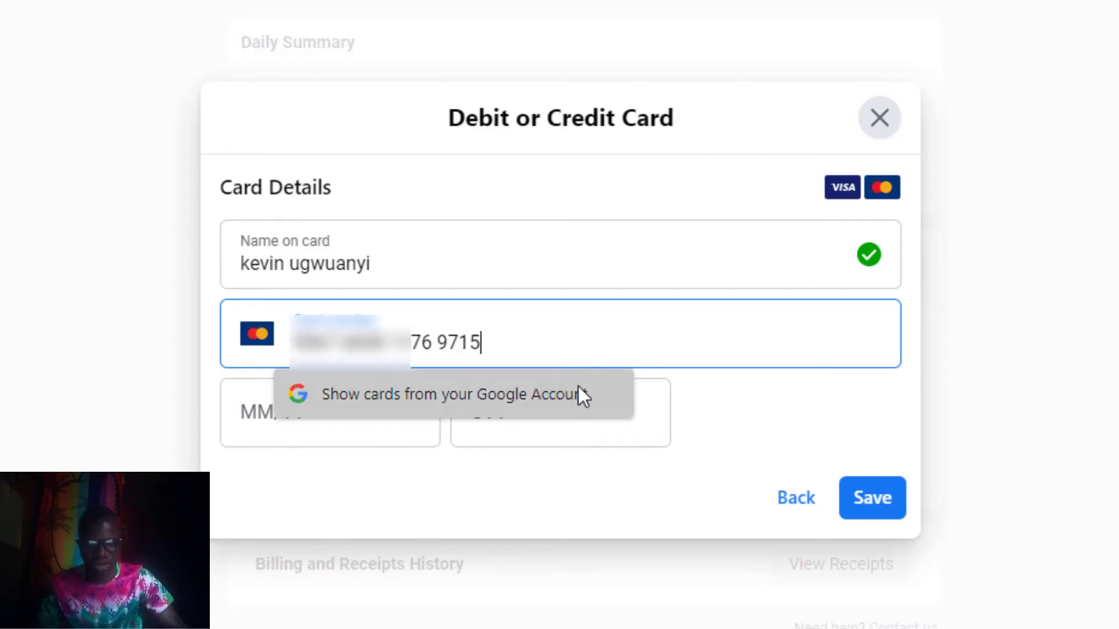
click(717, 414)
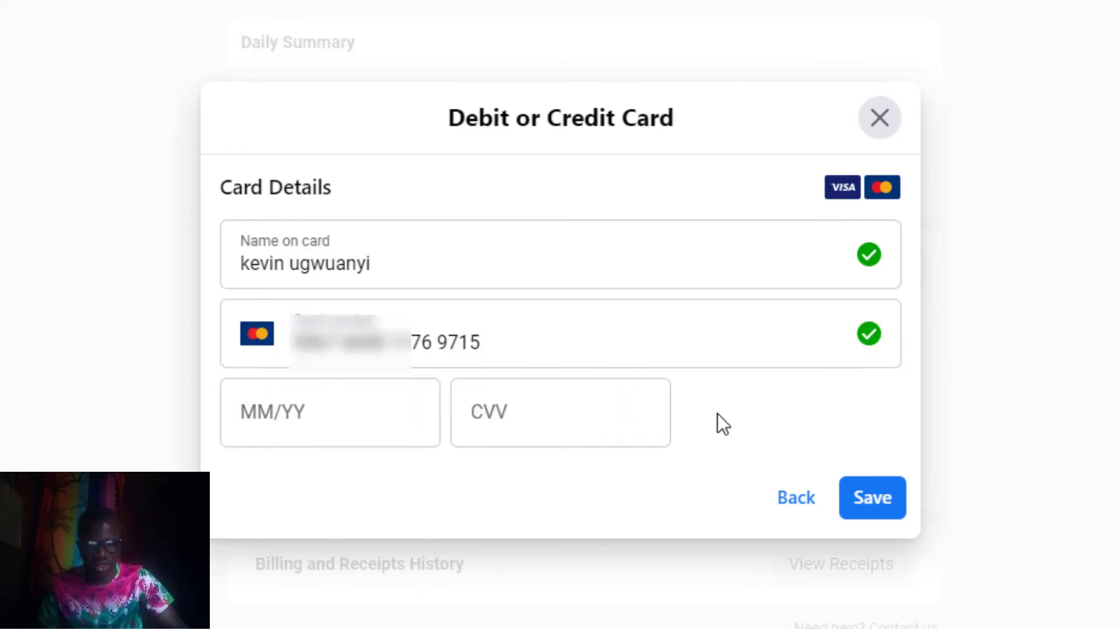
- Enter the 07/22 expiry date and security code, then save the card
click(369, 422)
text(07)
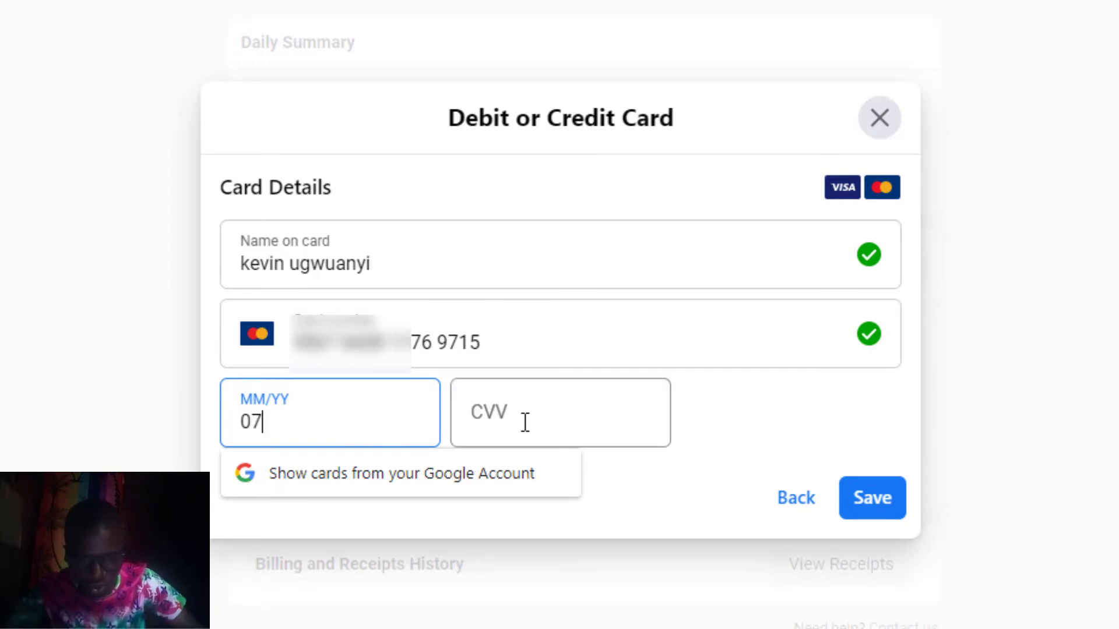
click(525, 422)
click(374, 420)
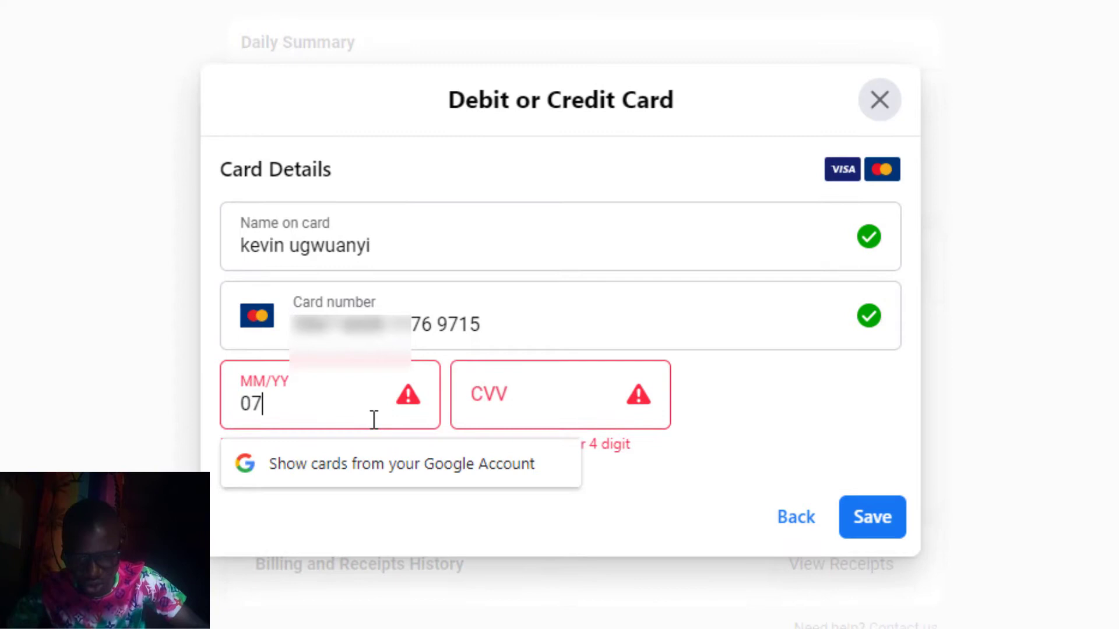
text(/22)
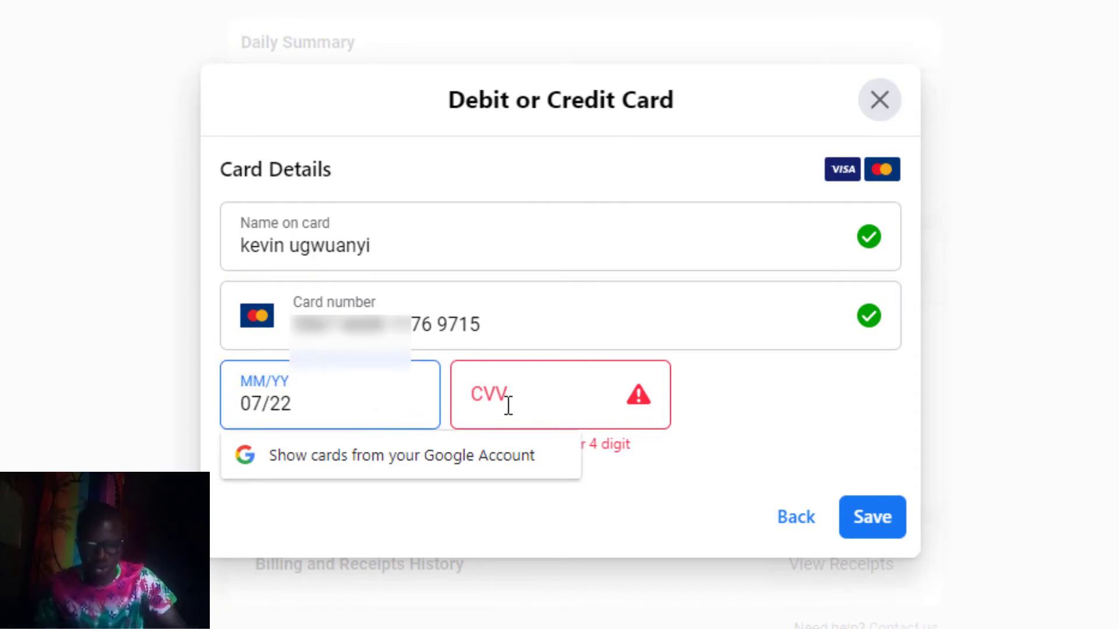
click(522, 405)
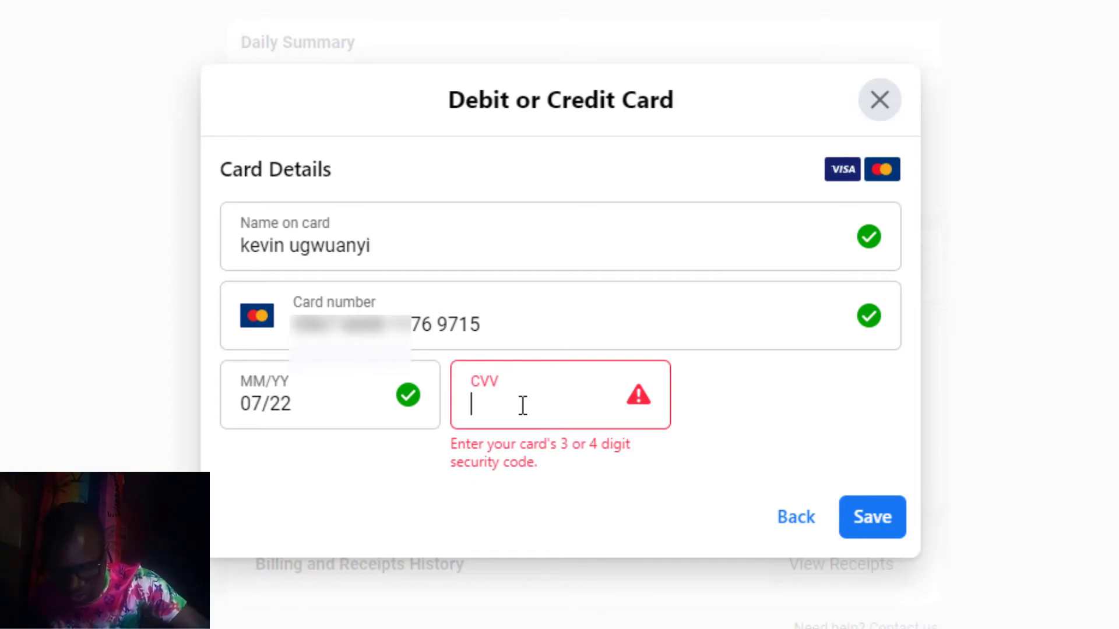
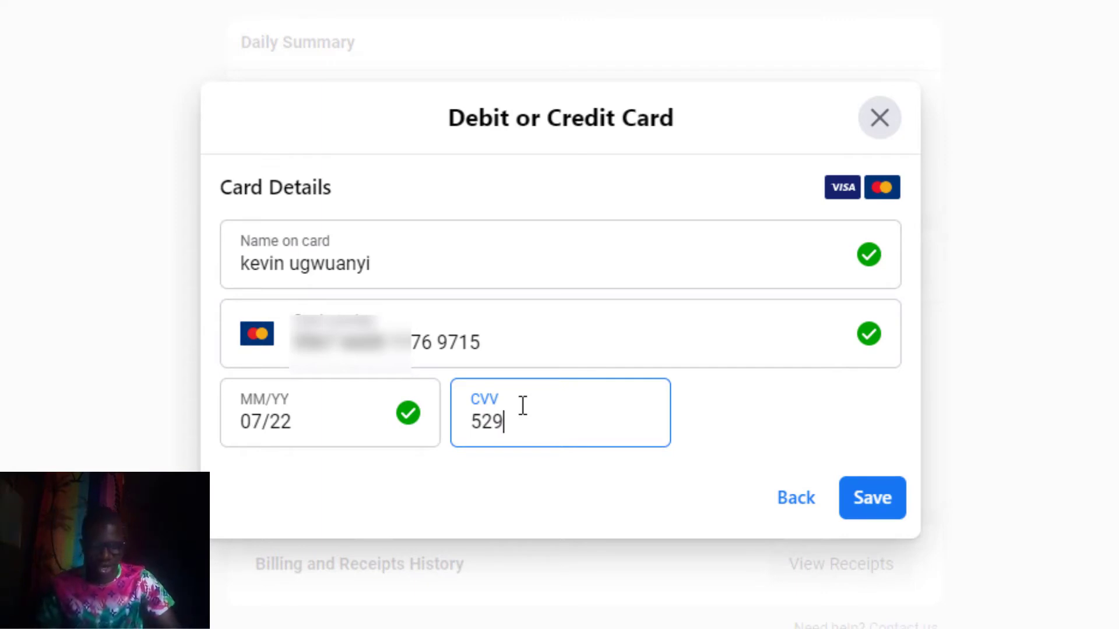
click(714, 433)
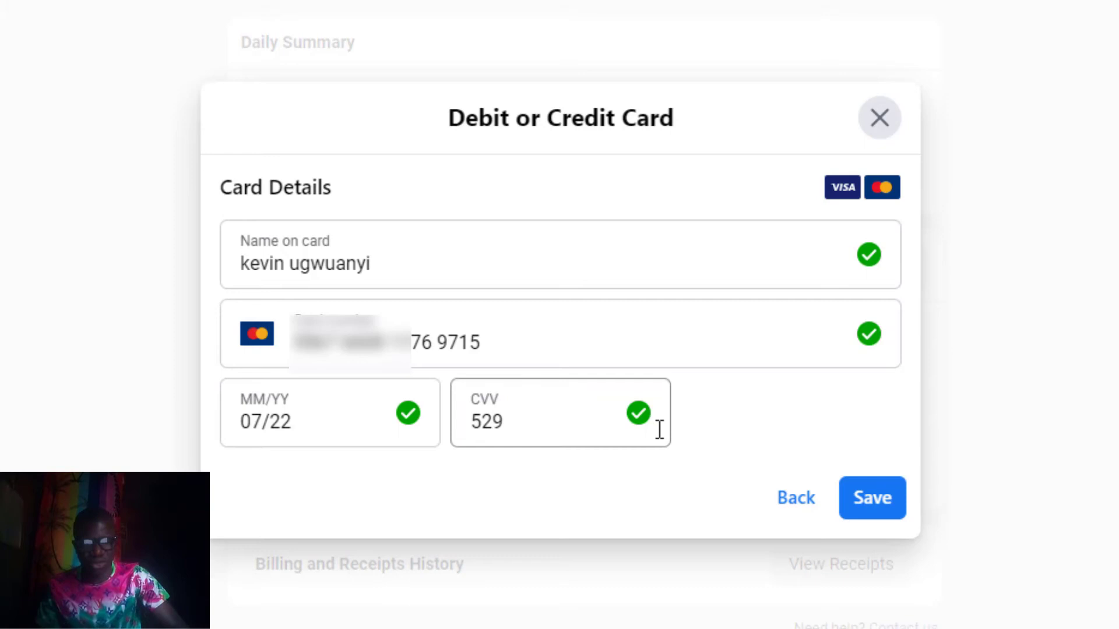
click(877, 500)
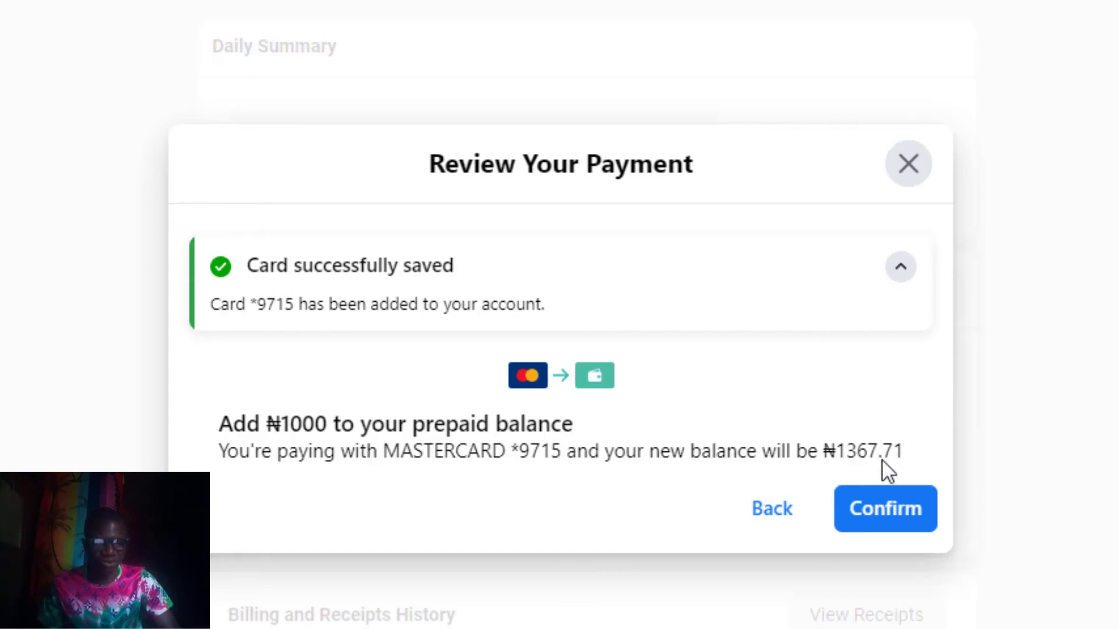
- Confirm the ₦1000 payment using MASTERCARD *9715
click(883, 517)
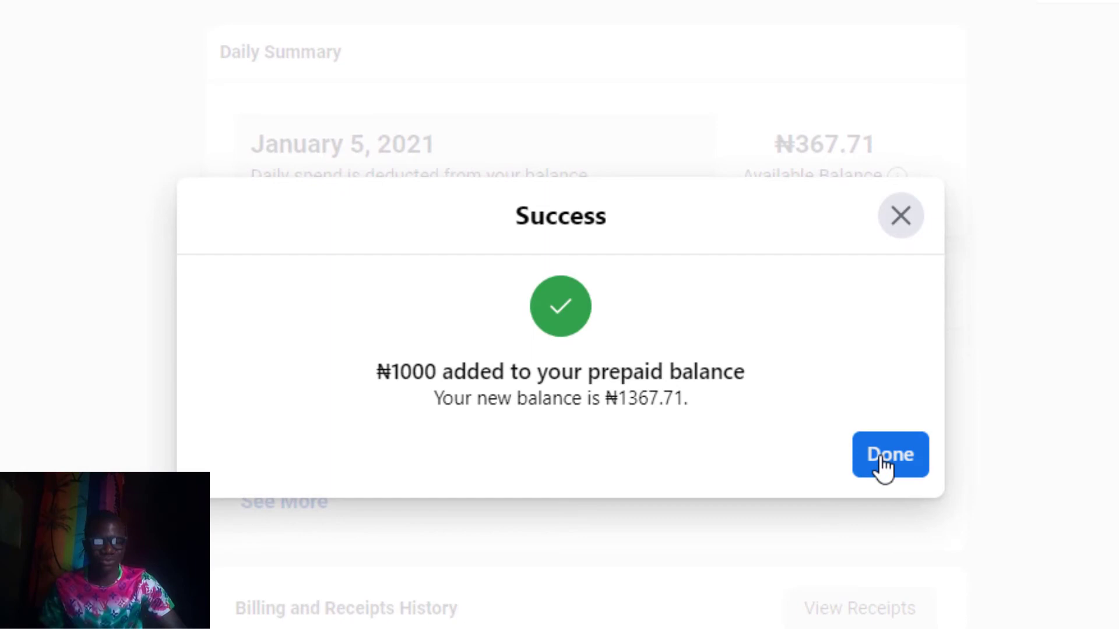
- Dismiss the Success dialog and review the updated ₦1,367.71 prepaid balance
click(885, 466)
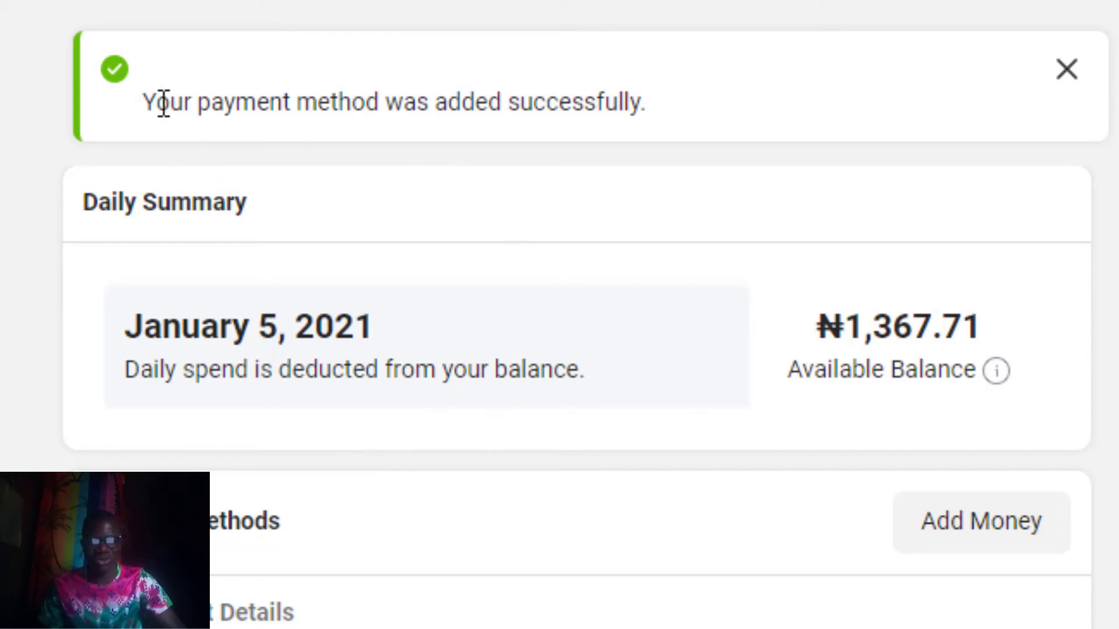
drag(163, 102, 720, 92)
click(757, 109)
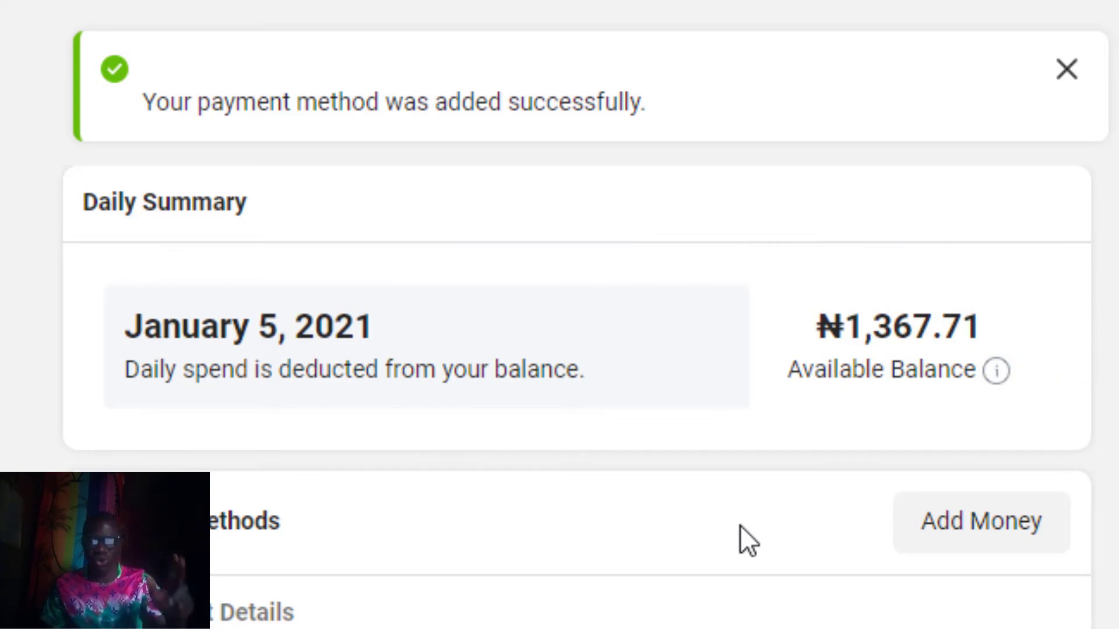
scroll(740, 527, down, 2)
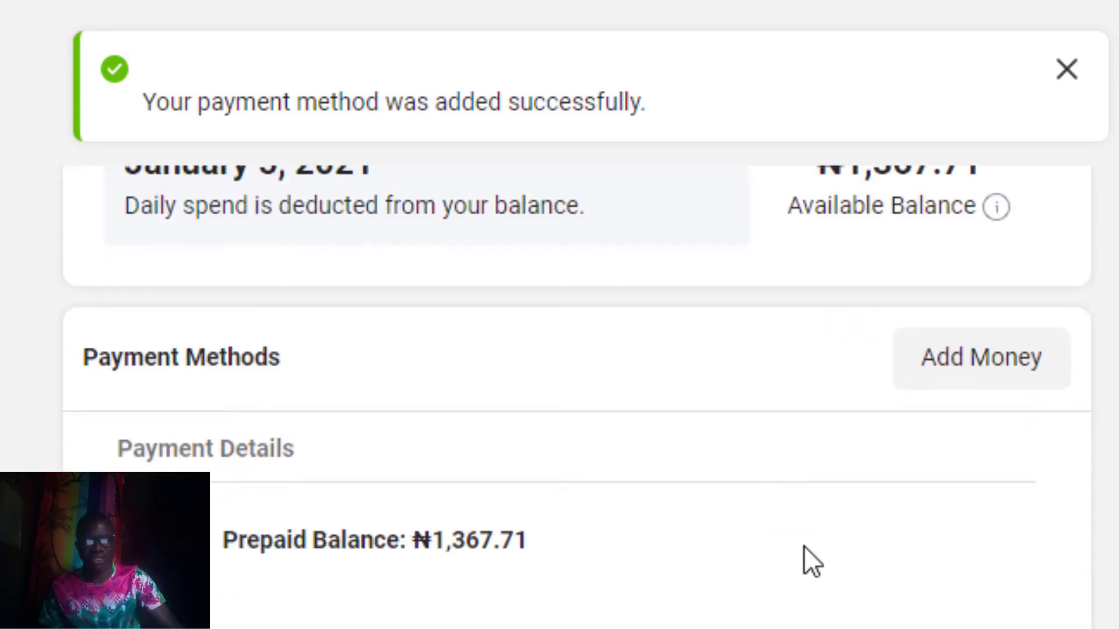
scroll(803, 547, up, 2)
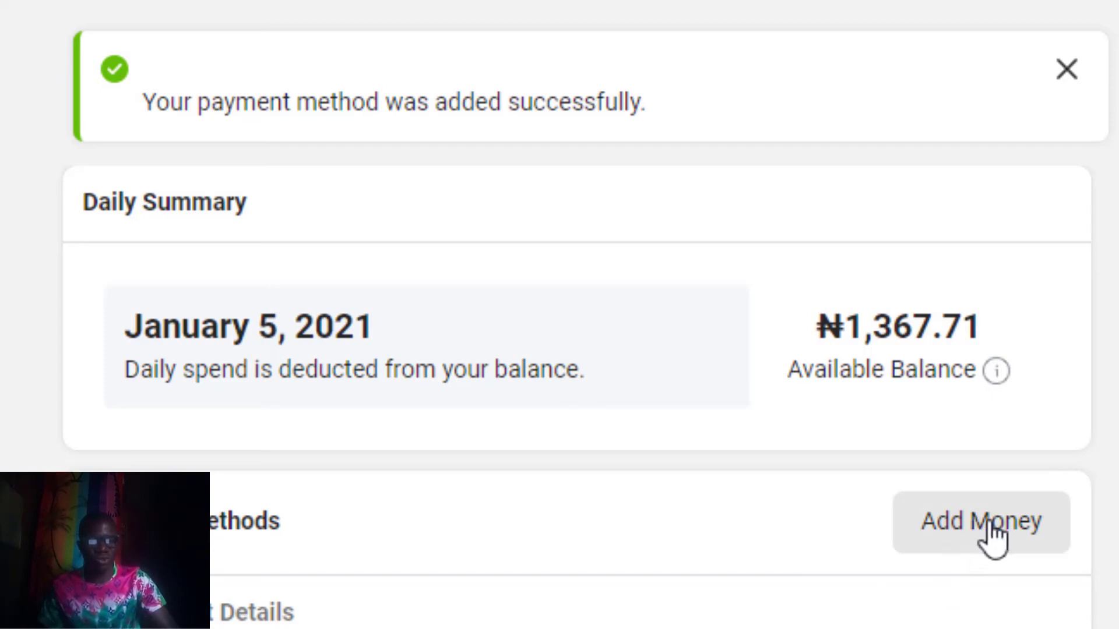
- Open Add Funds and replace 35.00 with 2000, projecting a ₦3367.71 balance
click(929, 461)
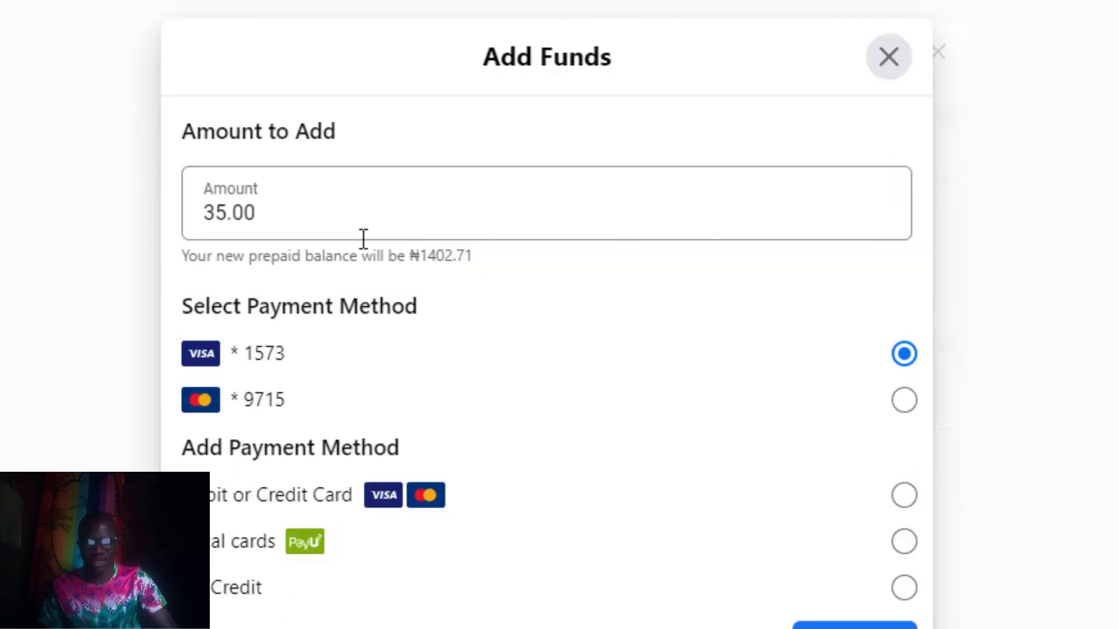
drag(327, 226, 168, 246)
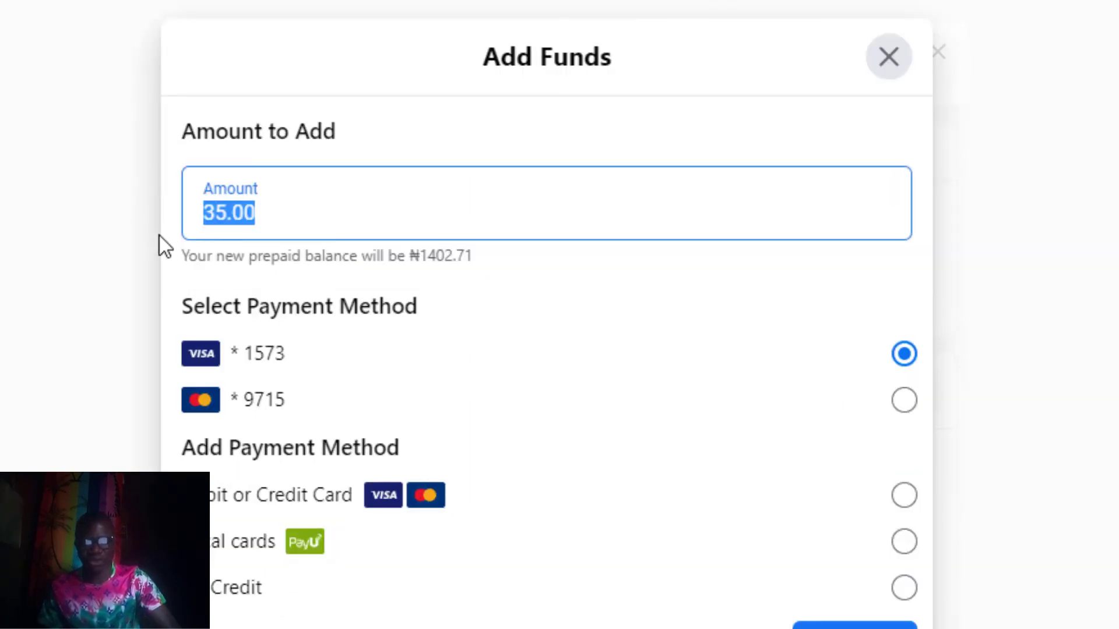
text(2)
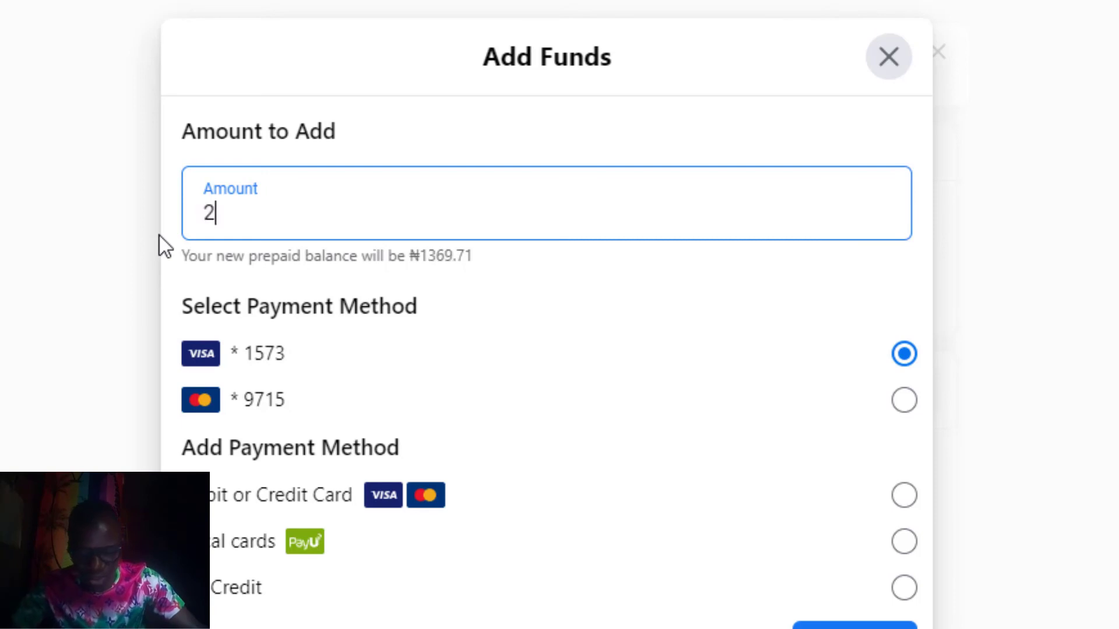
text(000)
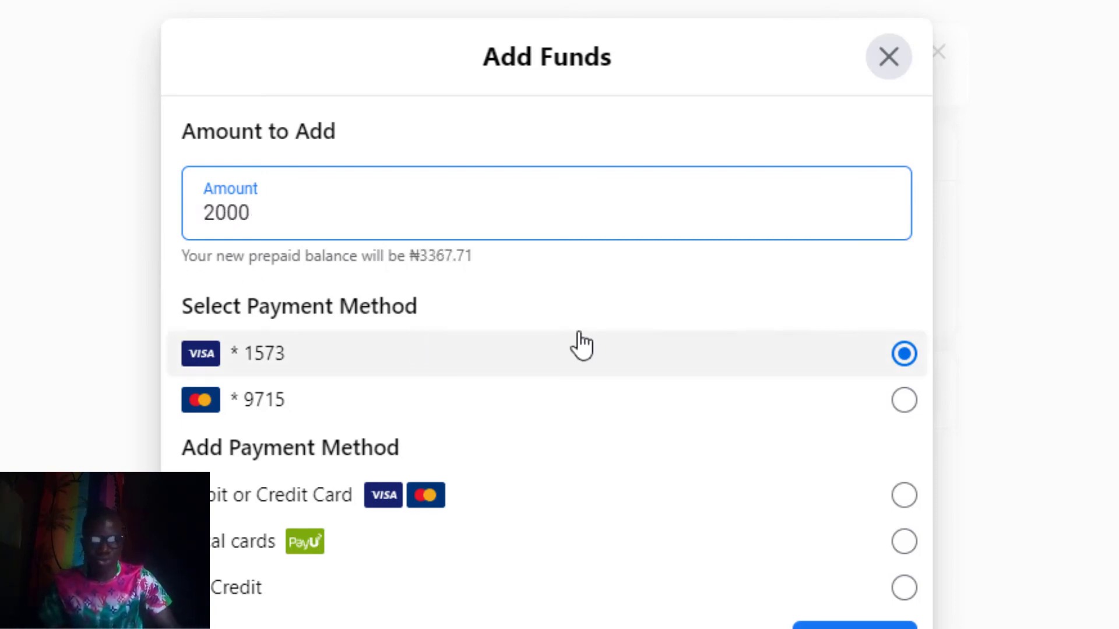
click(979, 317)
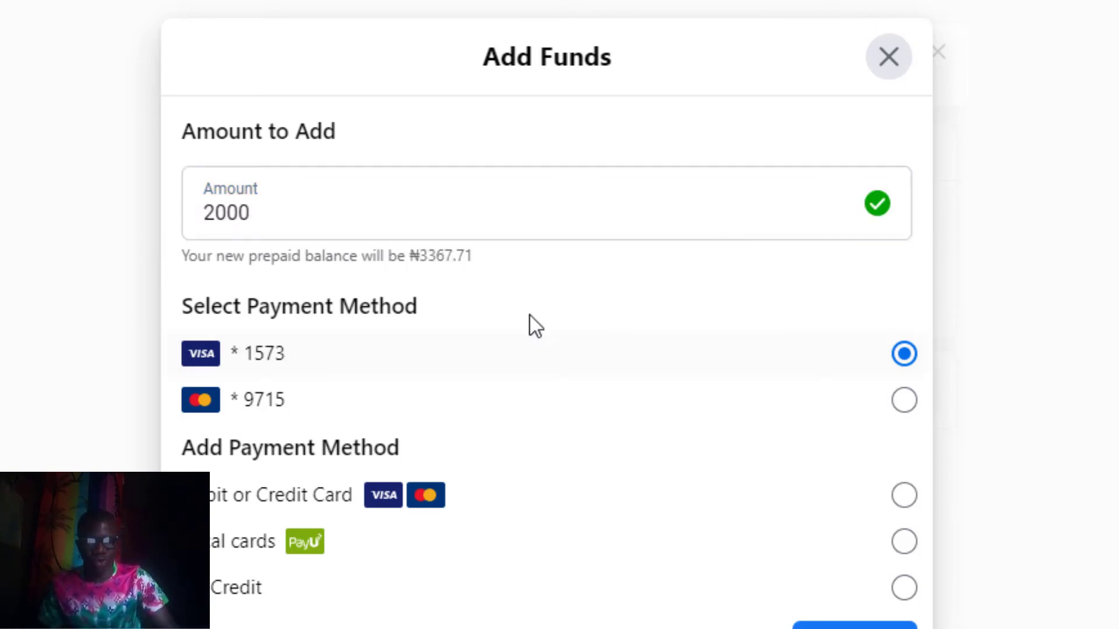